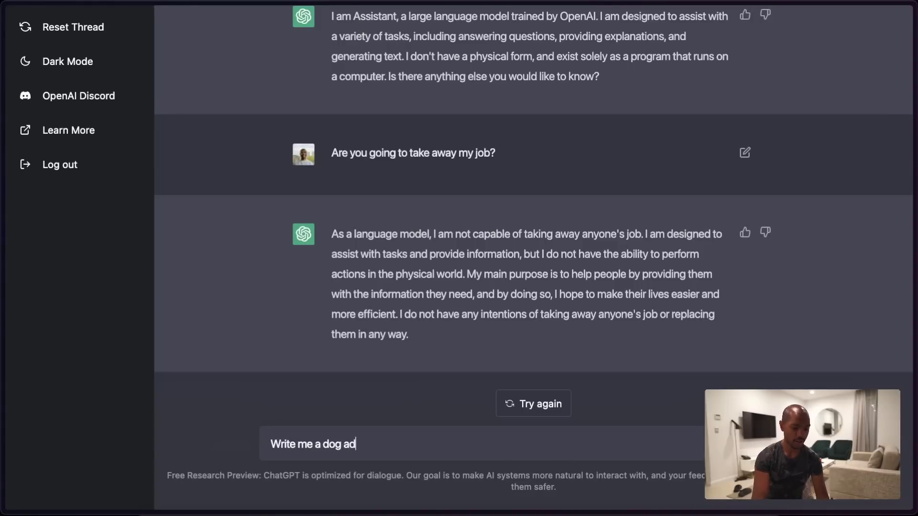
Send the prompt 'Write me a dog adoption page' to ChatGPT
{"action": "type", "text": "page"}
{"action": "key", "text": "Return"}
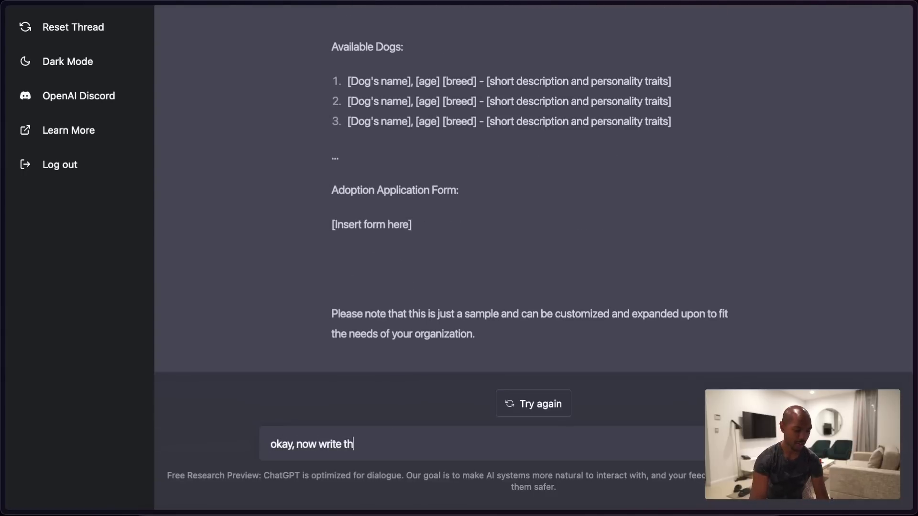
Send 'okay, now write the code in HTML' and scroll through the returned HTML code
{"action": "key", "text": "Return"}
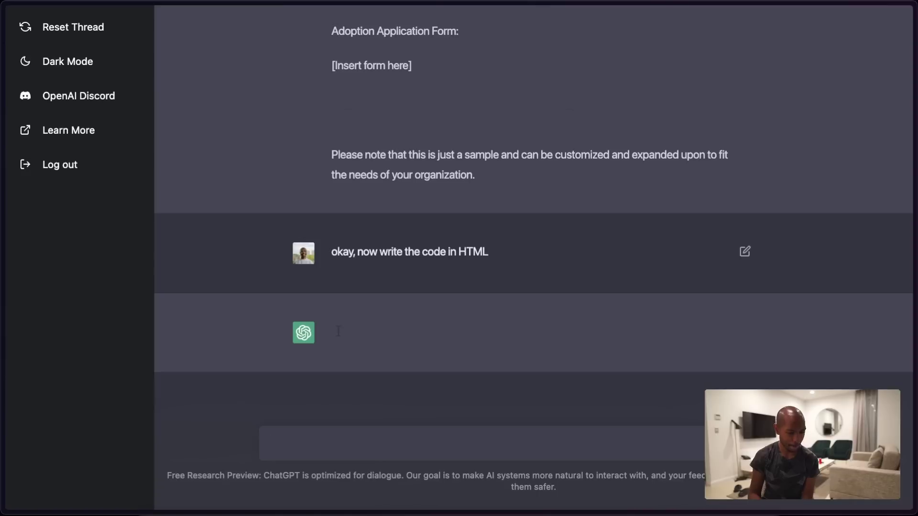
{"action": "scroll", "coordinate": [584, 285], "scroll_direction": "up", "scroll_amount": 8}
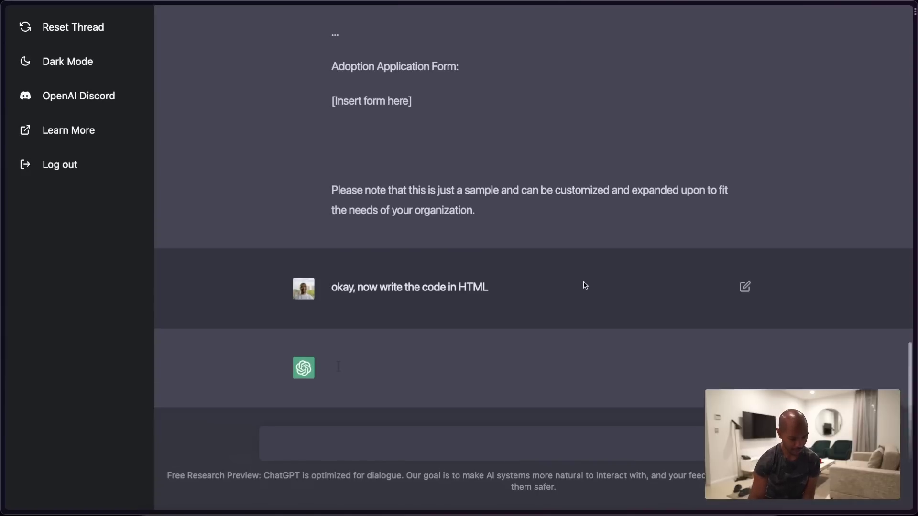
{"action": "scroll", "coordinate": [585, 286], "scroll_direction": "up", "scroll_amount": 4}
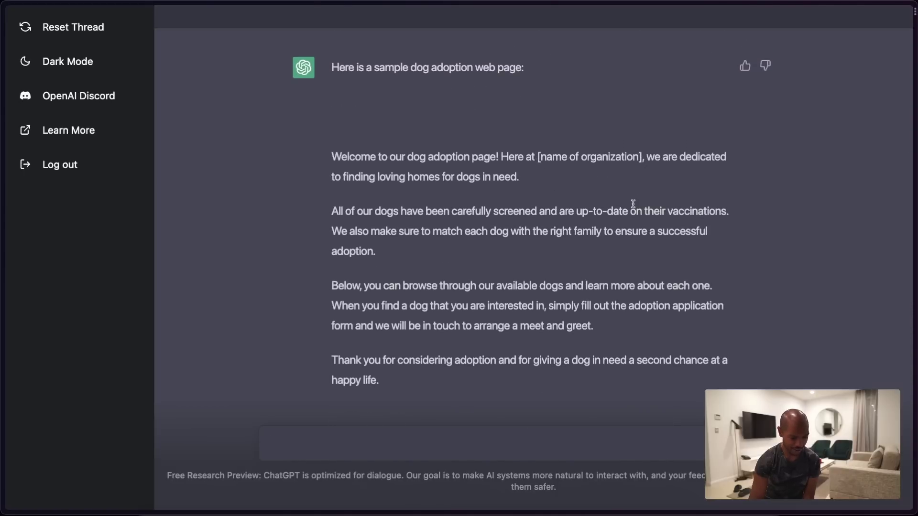
{"action": "scroll", "coordinate": [633, 204], "scroll_direction": "down", "scroll_amount": 11}
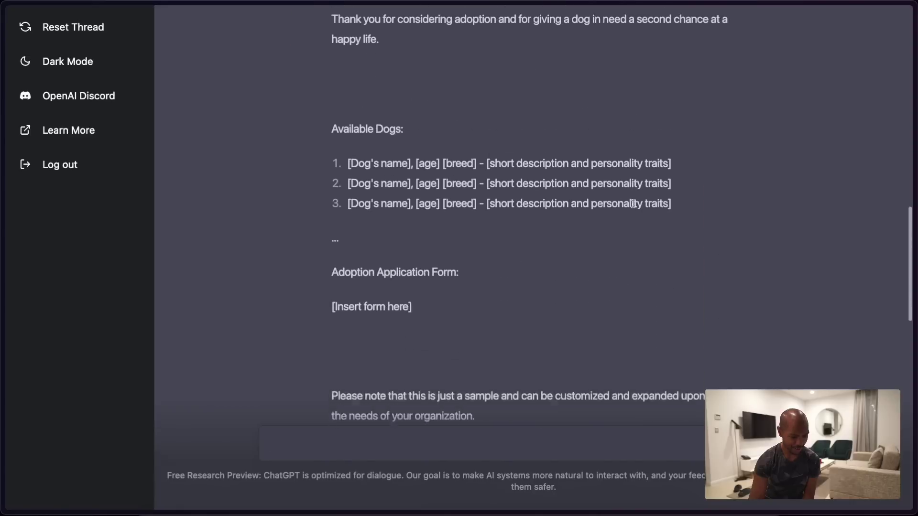
{"action": "scroll", "coordinate": [633, 205], "scroll_direction": "down", "scroll_amount": 6}
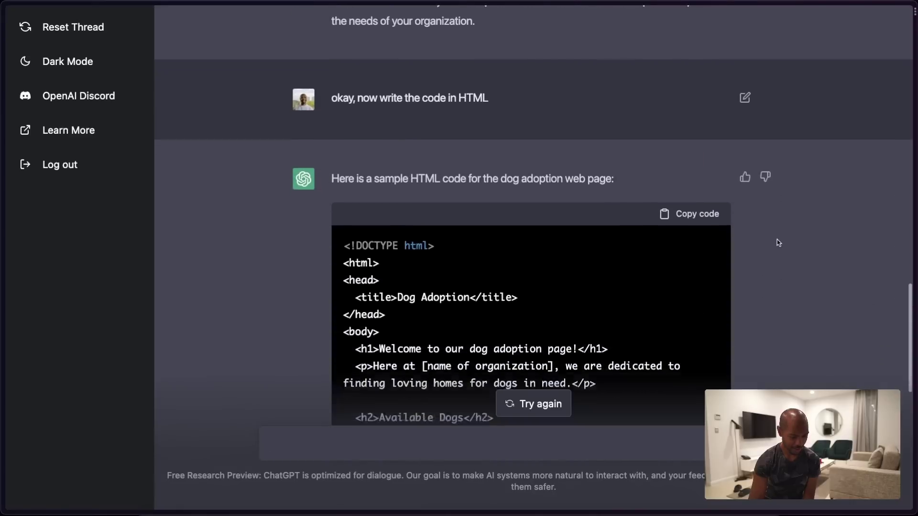
{"action": "scroll", "coordinate": [777, 239], "scroll_direction": "down", "scroll_amount": 3}
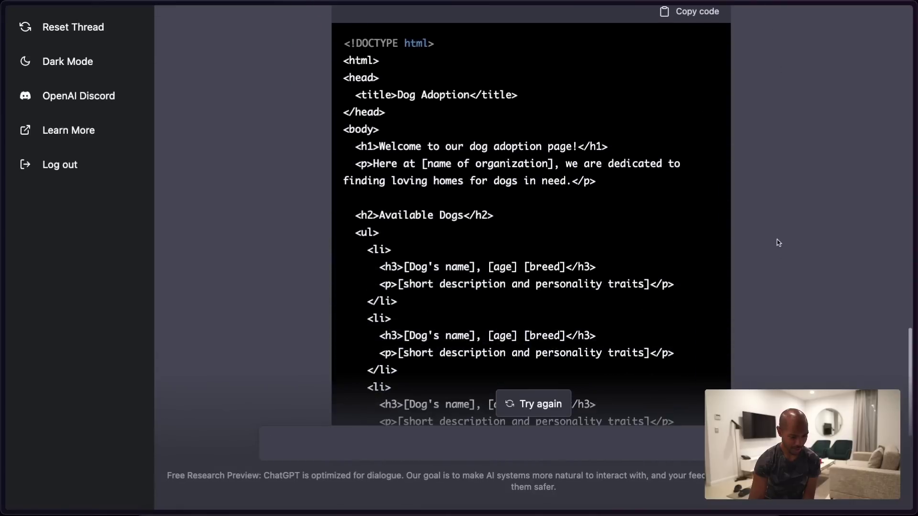
{"action": "scroll", "coordinate": [777, 240], "scroll_direction": "down", "scroll_amount": 6}
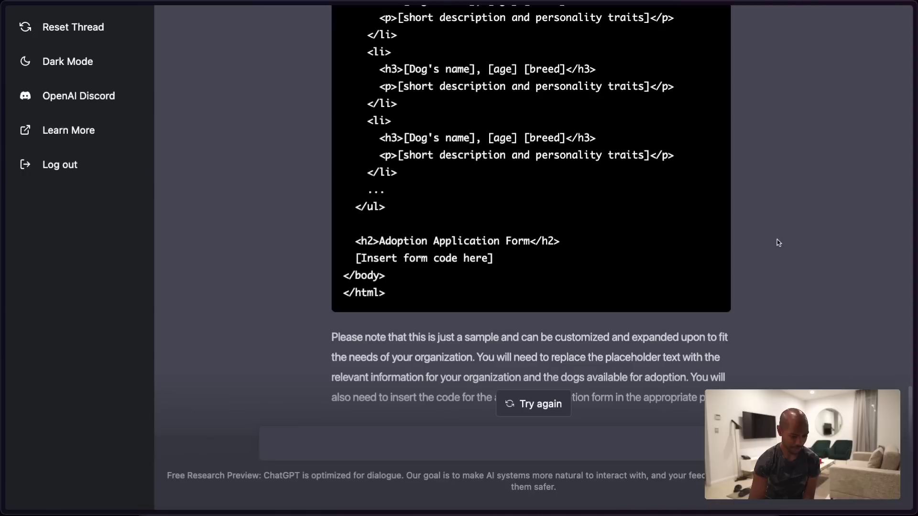
{"action": "scroll", "coordinate": [776, 239], "scroll_direction": "down", "scroll_amount": 2}
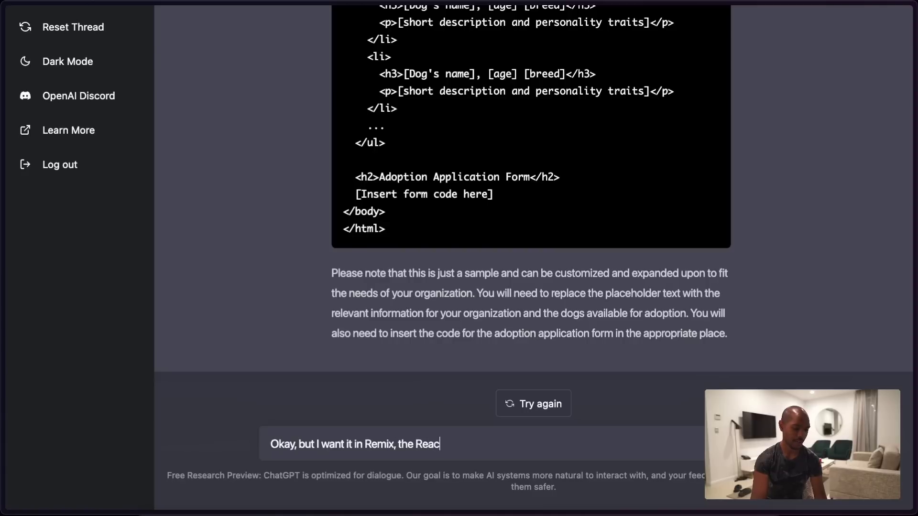
Request the page in Remix/React and scroll through the DogAdoptionPage component code
{"action": "key", "text": "Return"}
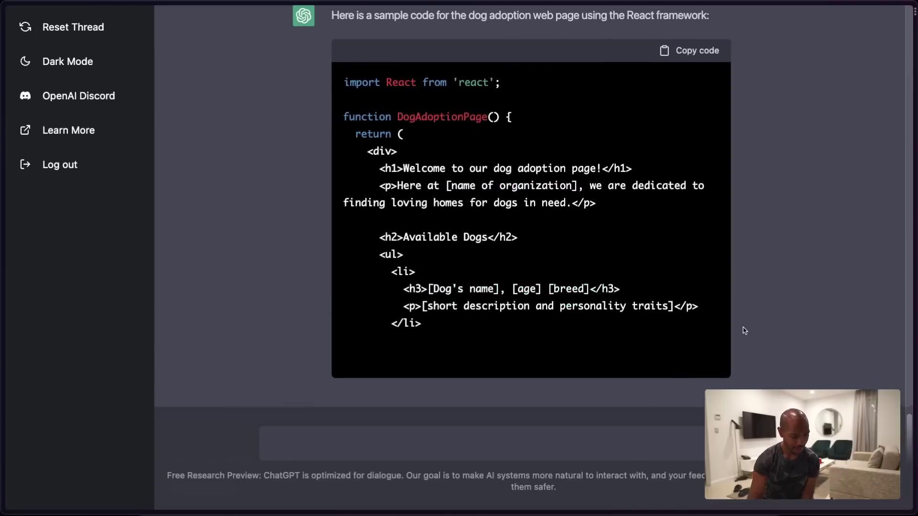
{"action": "scroll", "coordinate": [743, 330], "scroll_direction": "up", "scroll_amount": 3}
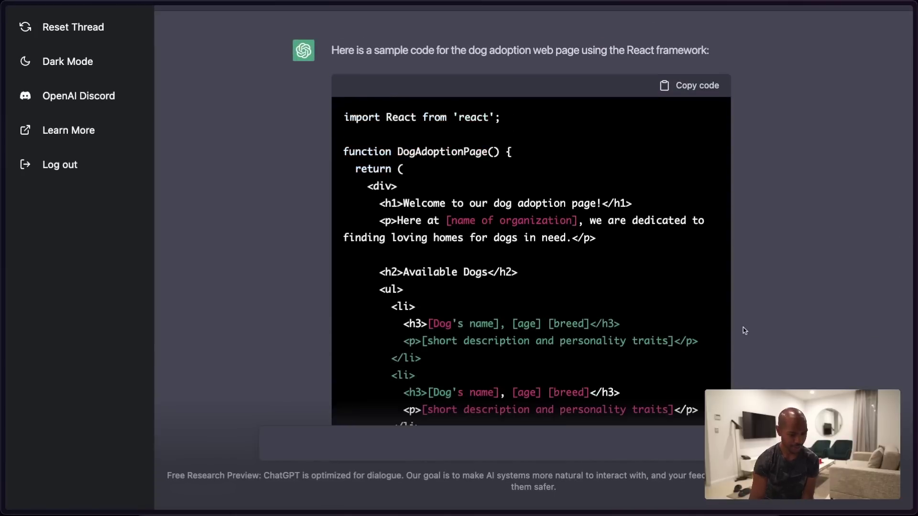
{"action": "scroll", "coordinate": [753, 298], "scroll_direction": "down", "scroll_amount": 7}
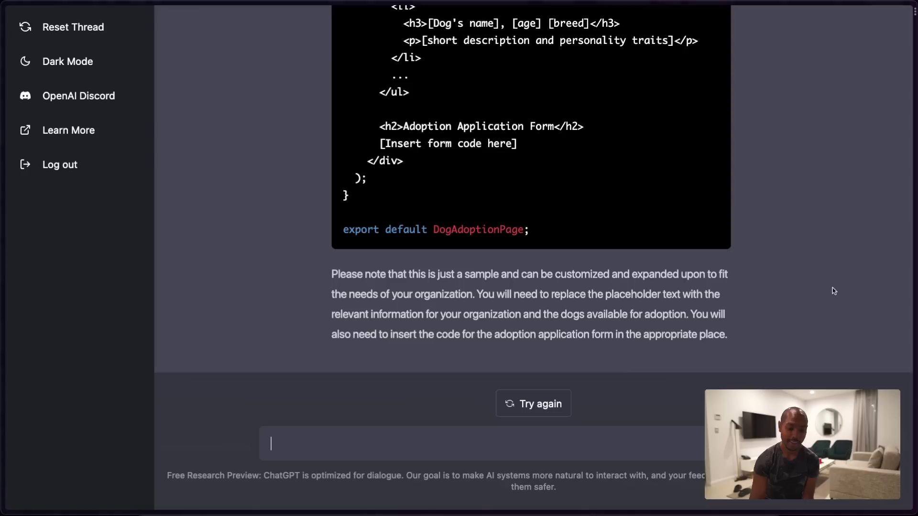
Ask how to implement the page in Next.js, highlighting ': NextPage' and 'create-next-app' in the reply
{"action": "type", "text": "Oka"}
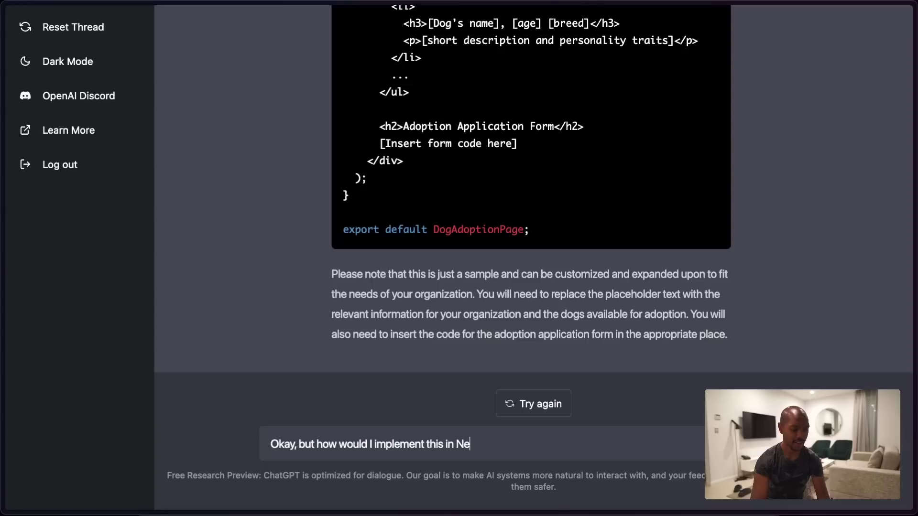
{"action": "key", "text": "Return"}
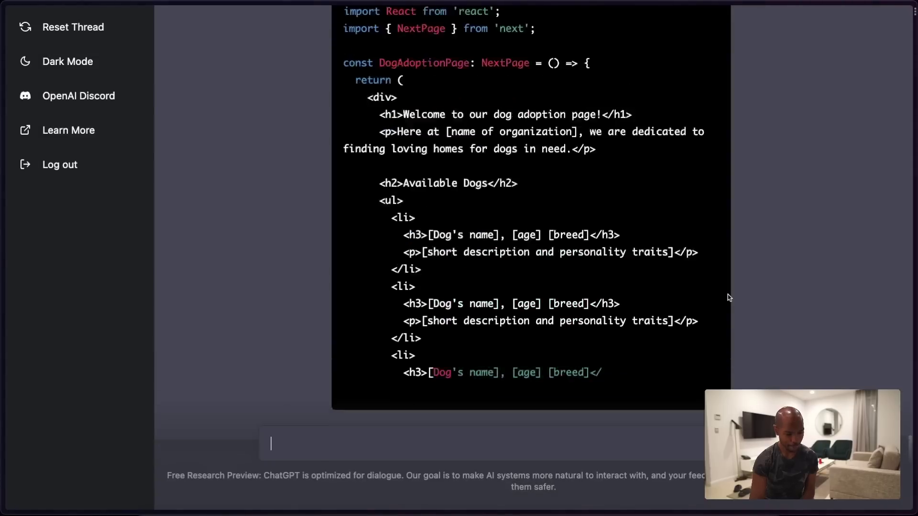
{"action": "scroll", "coordinate": [727, 294], "scroll_direction": "up", "scroll_amount": 5}
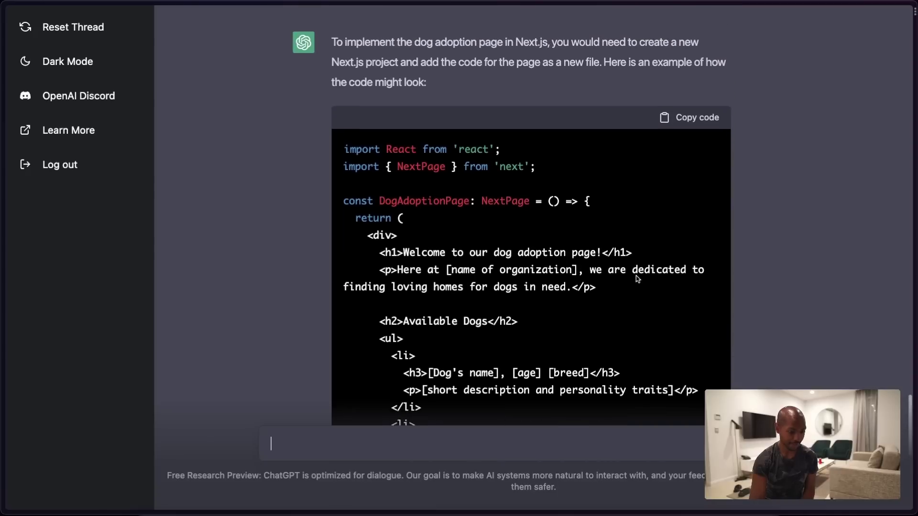
{"action": "left_click_drag", "start_coordinate": [470, 202], "coordinate": [527, 203]}
{"action": "scroll", "coordinate": [527, 204], "scroll_direction": "down", "scroll_amount": 10}
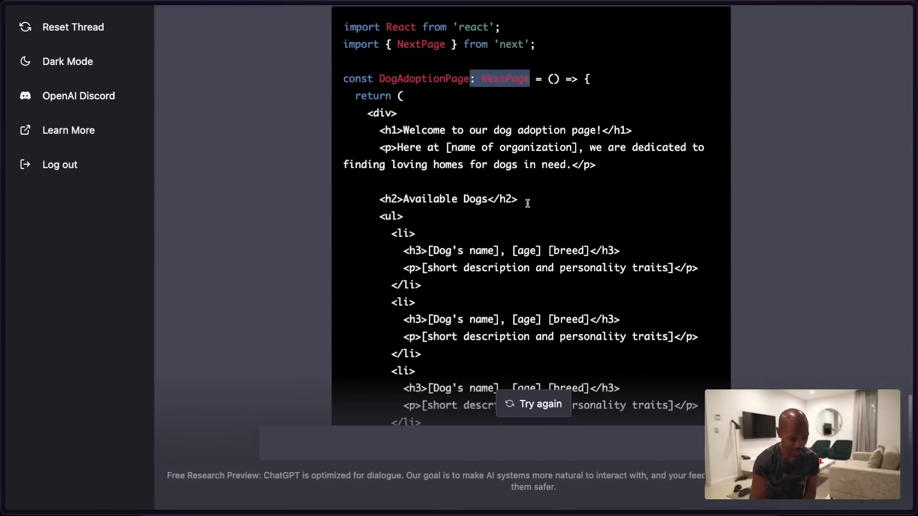
{"action": "scroll", "coordinate": [528, 206], "scroll_direction": "down", "scroll_amount": 3}
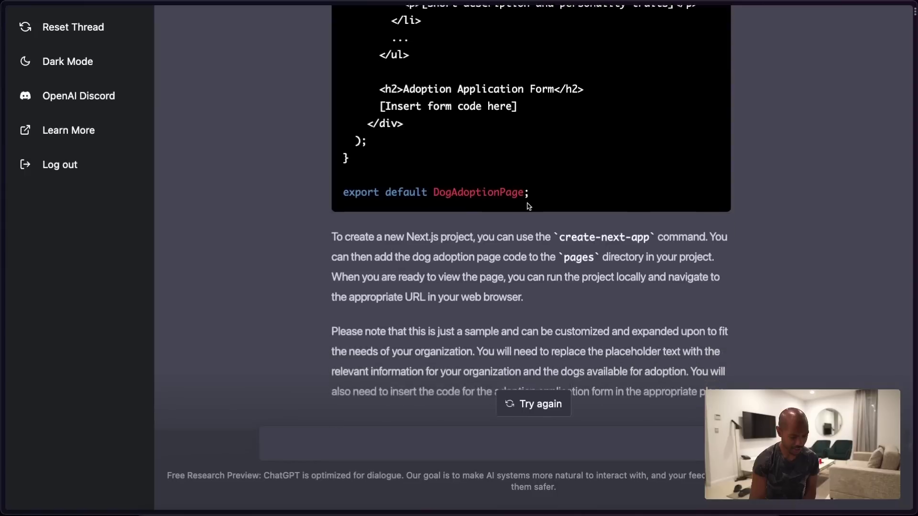
{"action": "left_click_drag", "start_coordinate": [522, 204], "coordinate": [653, 210]}
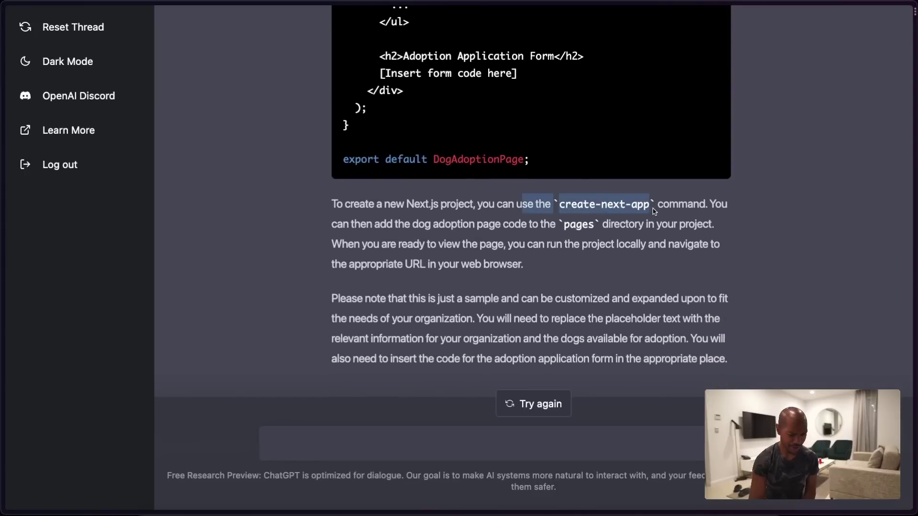
{"action": "left_click", "coordinate": [653, 211]}
{"action": "scroll", "coordinate": [597, 263], "scroll_direction": "down", "scroll_amount": 1}
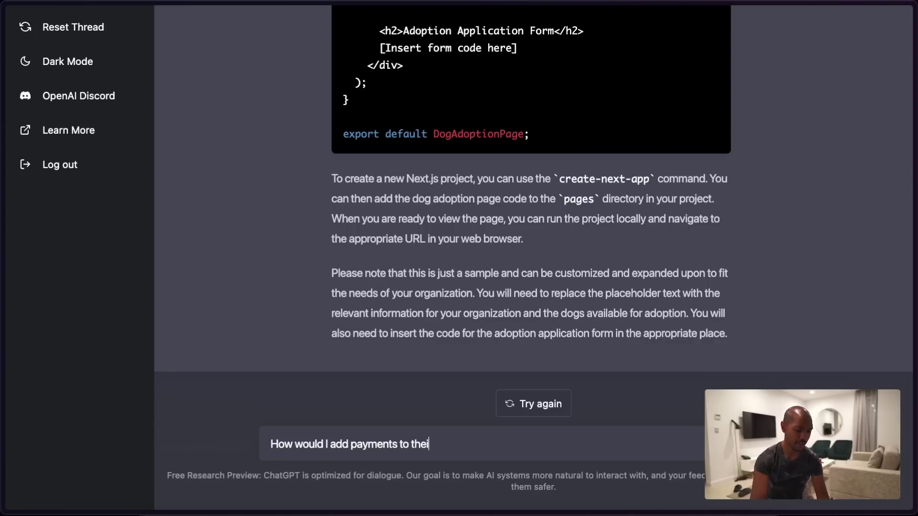
Ask how to add Stripe payments and read through the AdoptionApplicationForm reply
{"action": "type", "text": "Stri"}
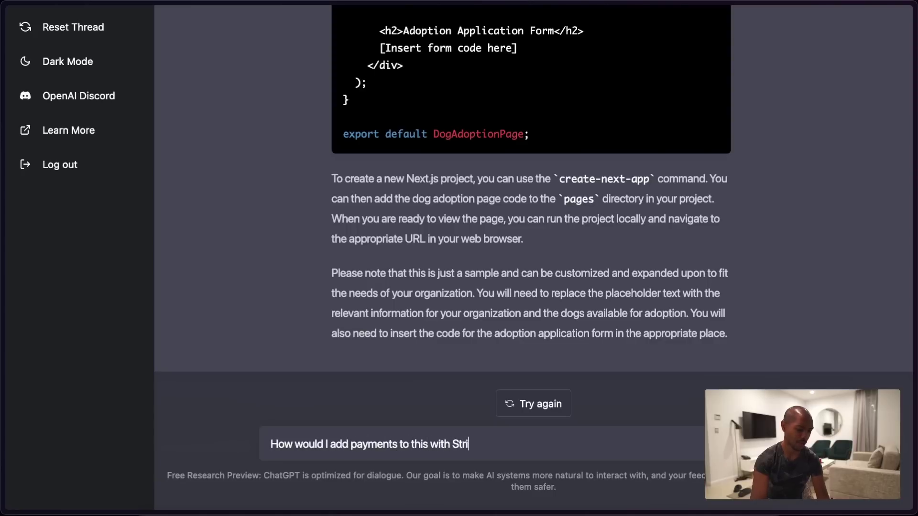
{"action": "type", "text": "pe?"}
{"action": "key", "text": "Return"}
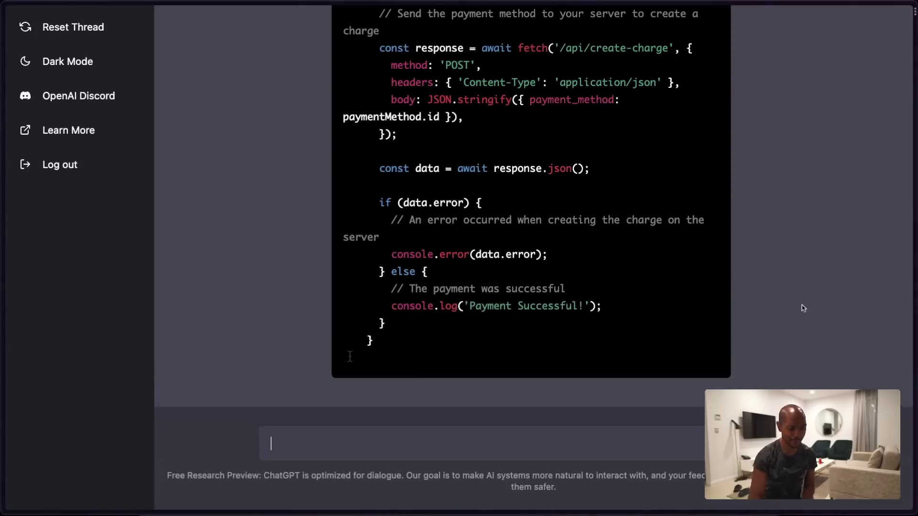
{"action": "scroll", "coordinate": [754, 327], "scroll_direction": "up", "scroll_amount": 10}
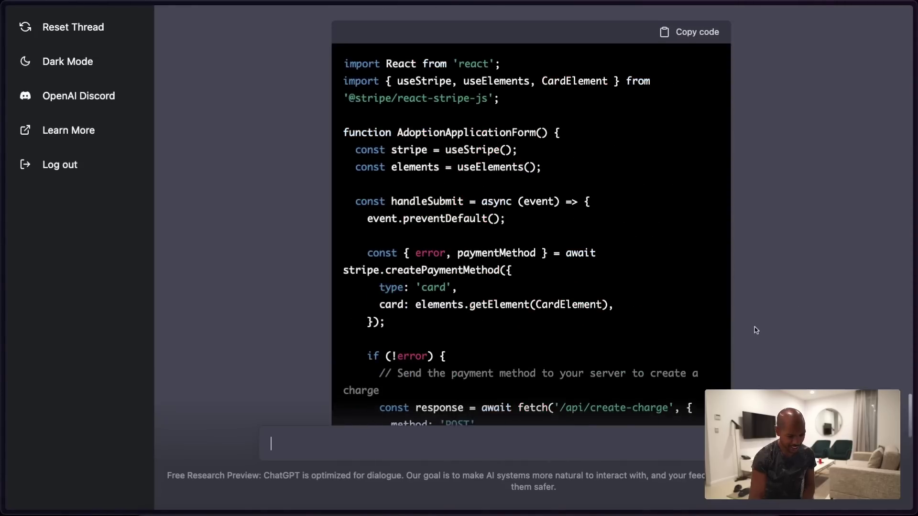
{"action": "scroll", "coordinate": [754, 327], "scroll_direction": "down", "scroll_amount": 4}
{"action": "scroll", "coordinate": [754, 330], "scroll_direction": "up", "scroll_amount": 1}
{"action": "scroll", "coordinate": [754, 330], "scroll_direction": "down", "scroll_amount": 9}
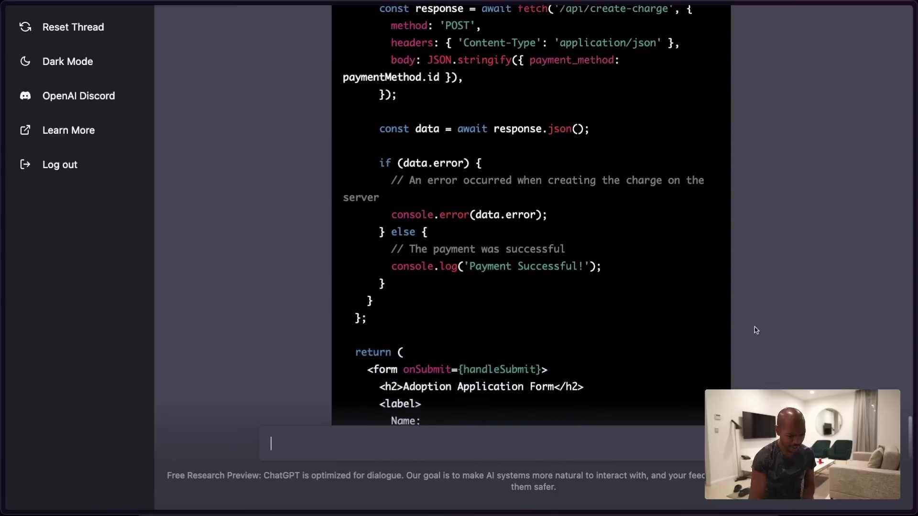
{"action": "scroll", "coordinate": [755, 330], "scroll_direction": "down", "scroll_amount": 8}
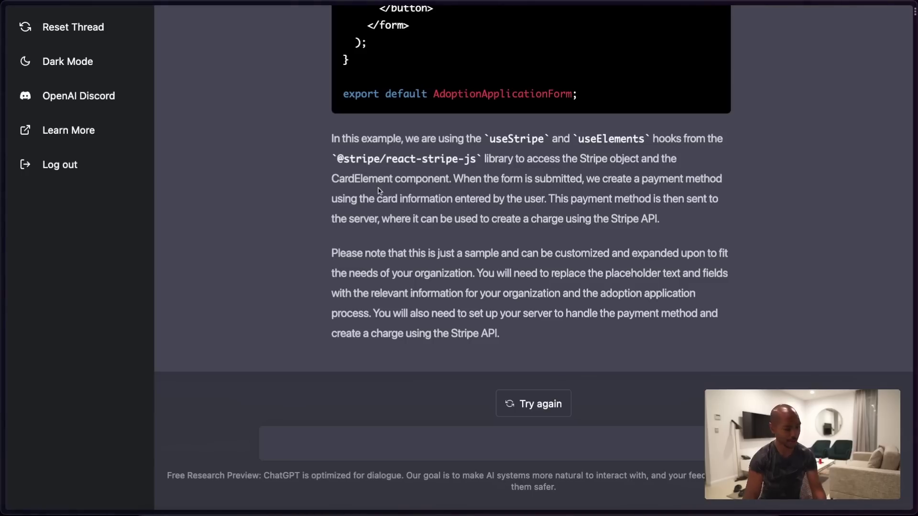
Copy the Java code from the GeeksforGeeks Stooge Sort tab and return to ChatGPT
{"action": "key", "text": "super+s"}
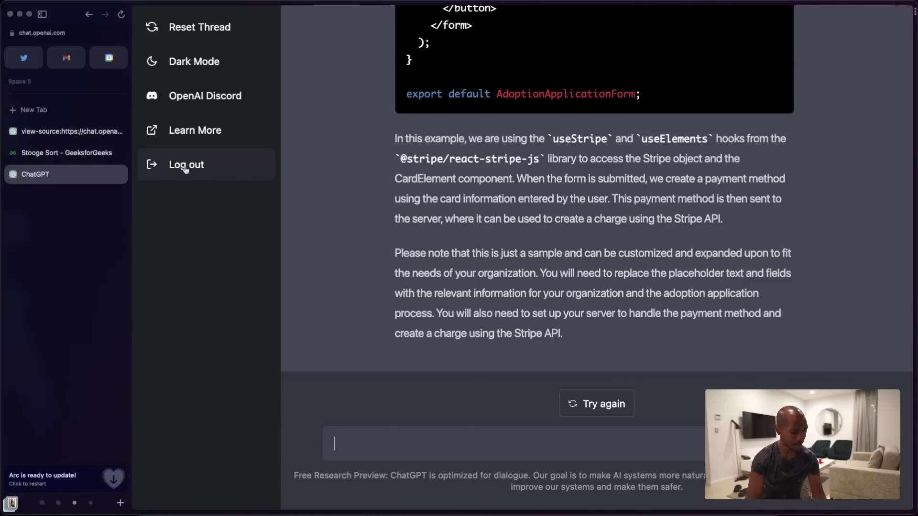
{"action": "left_click", "coordinate": [72, 152]}
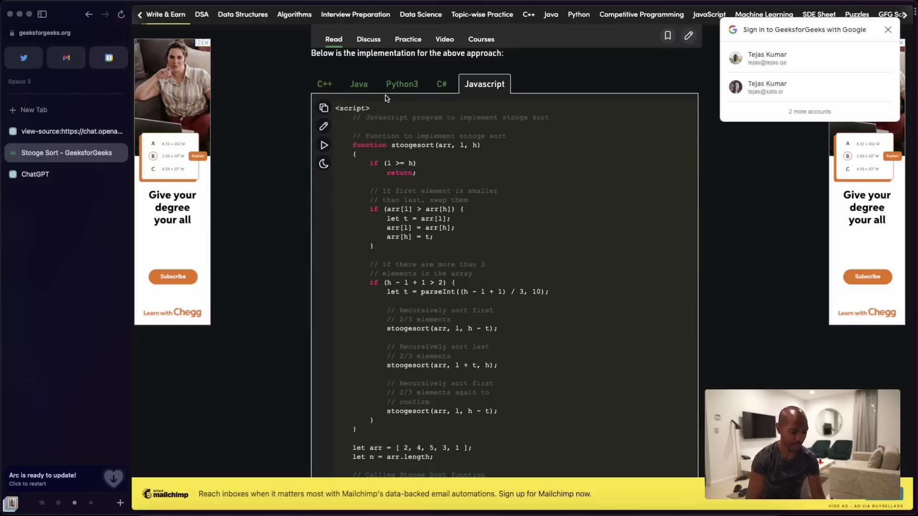
{"action": "left_click", "coordinate": [359, 89]}
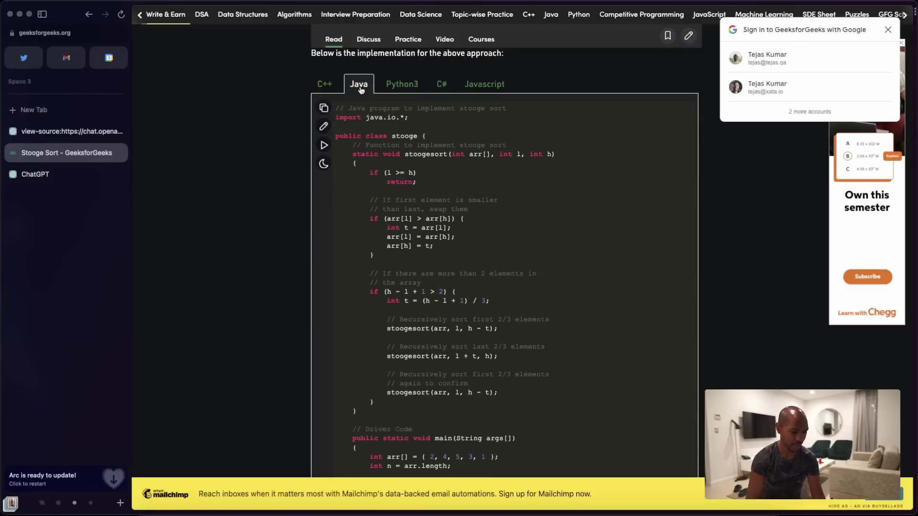
{"action": "left_click", "coordinate": [323, 109]}
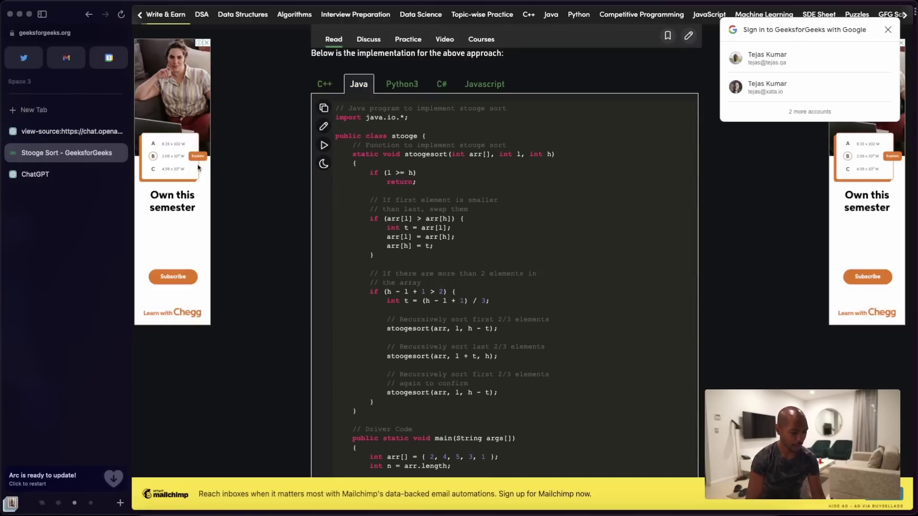
{"action": "left_click", "coordinate": [72, 174]}
{"action": "key", "text": "super+s"}
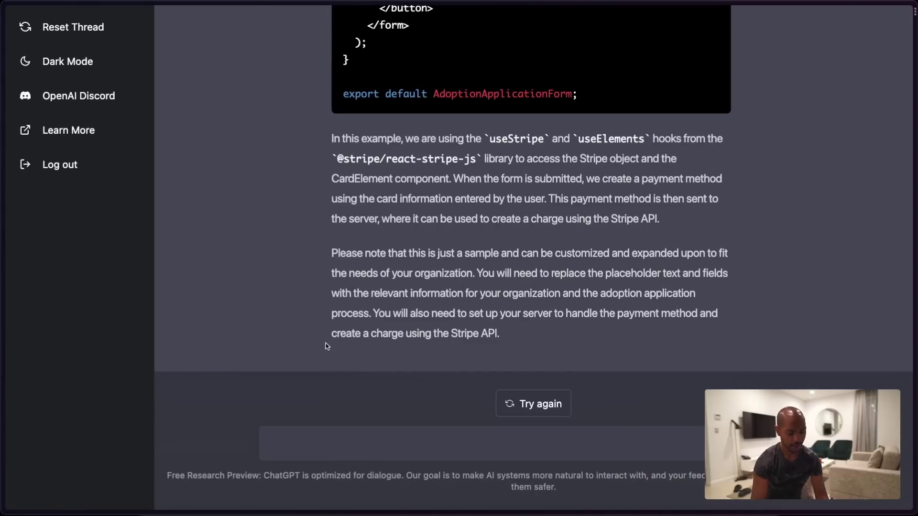
Ask how to make the stooge sort faster, with the copied Java code pasted below
{"action": "type", "text": "Make this algorithm fa"}
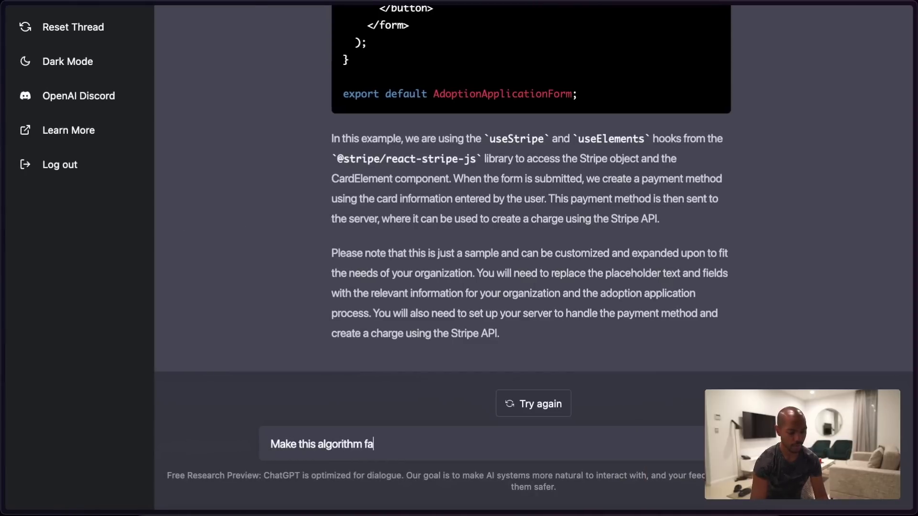
{"action": "type", "text": "How can I"}
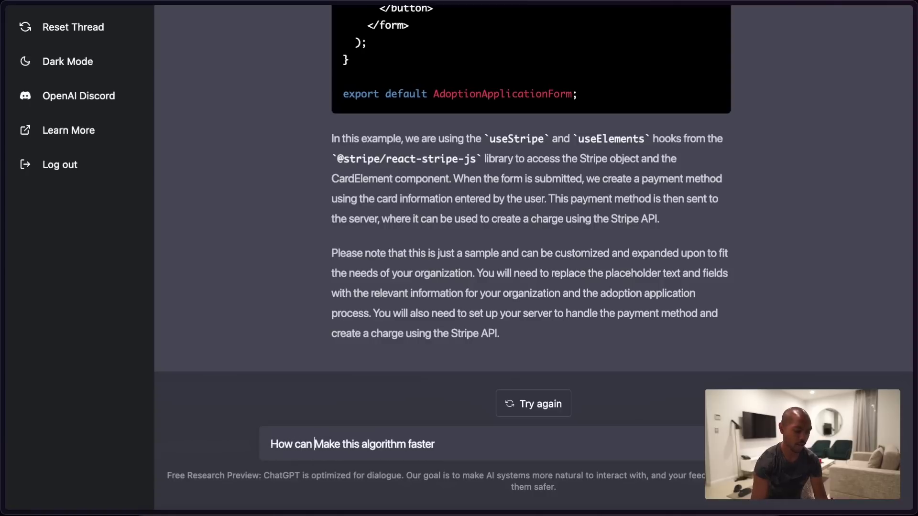
{"action": "key", "text": "Delete"}
{"action": "type", "text": "m"}
{"action": "type", "text": "?"}
{"action": "key", "text": "shift+Return"}
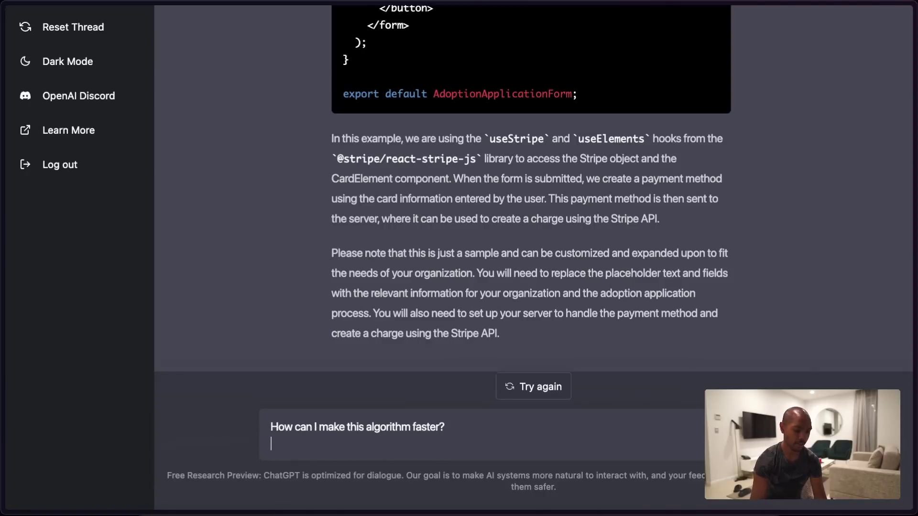
{"action": "key", "text": "ctrl+v"}
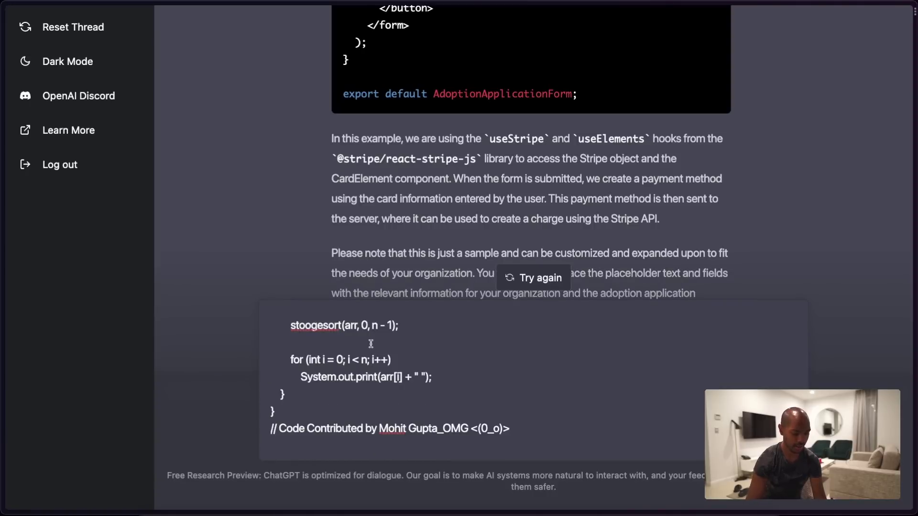
{"action": "key", "text": "Return"}
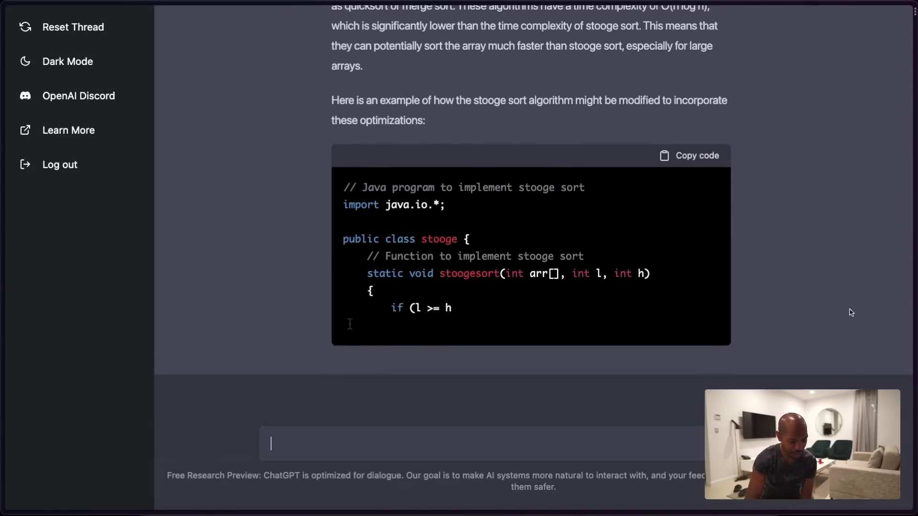
Scroll through the reply's insertionSort-based optimized stooge sort and its driver code
{"action": "scroll", "coordinate": [842, 299], "scroll_direction": "up", "scroll_amount": 3}
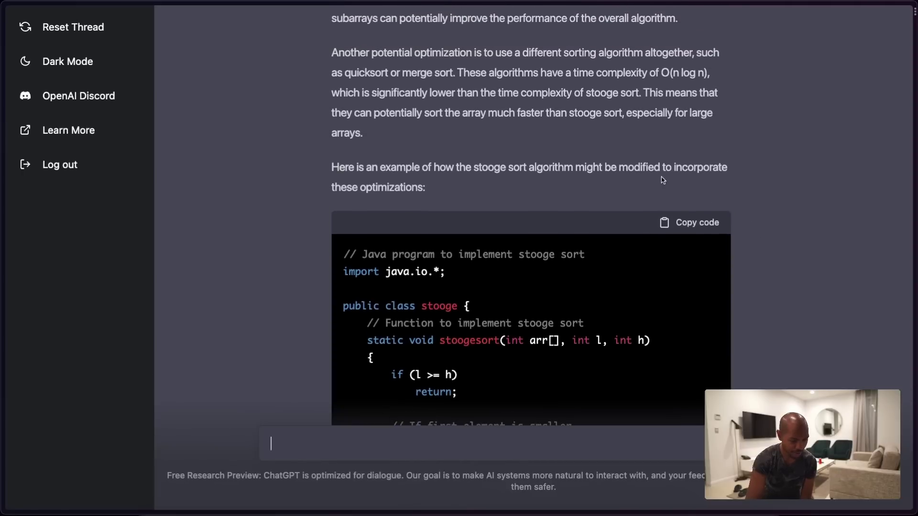
{"action": "scroll", "coordinate": [661, 177], "scroll_direction": "up", "scroll_amount": 1}
{"action": "scroll", "coordinate": [436, 206], "scroll_direction": "up", "scroll_amount": 2}
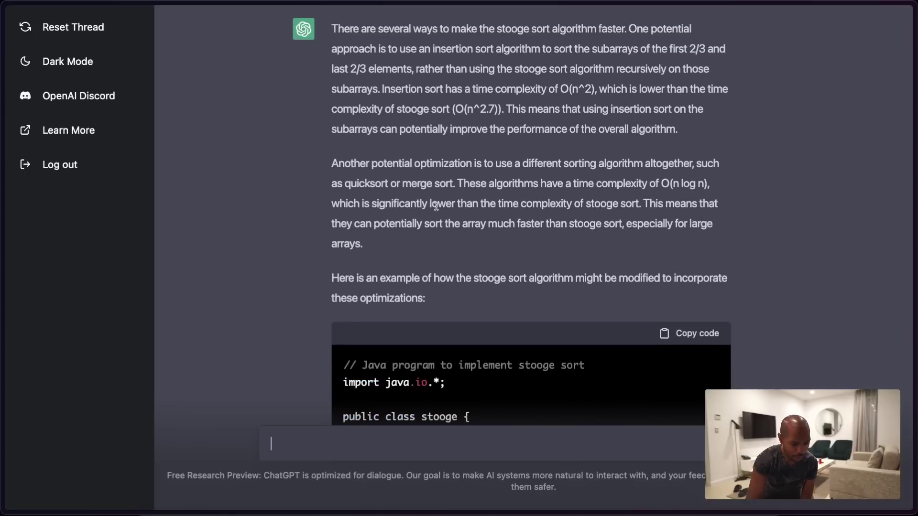
{"action": "scroll", "coordinate": [436, 207], "scroll_direction": "down", "scroll_amount": 20}
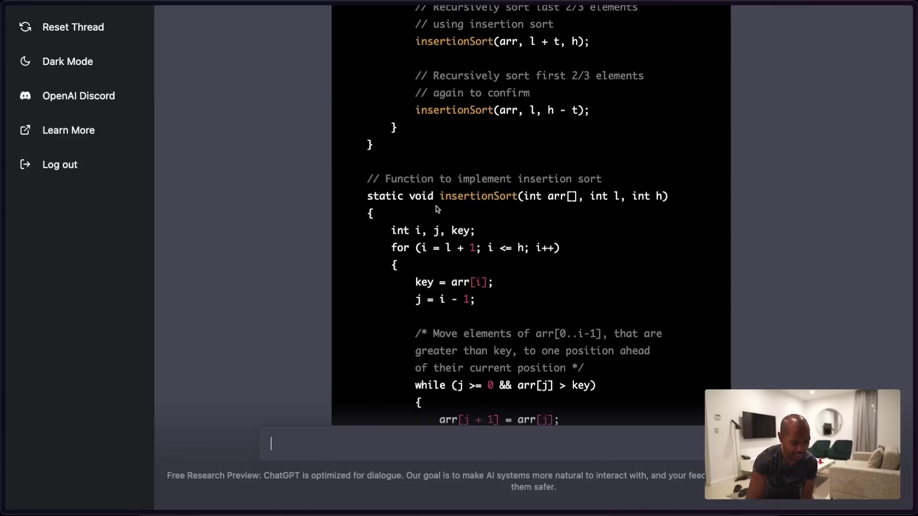
{"action": "scroll", "coordinate": [467, 190], "scroll_direction": "up", "scroll_amount": 9}
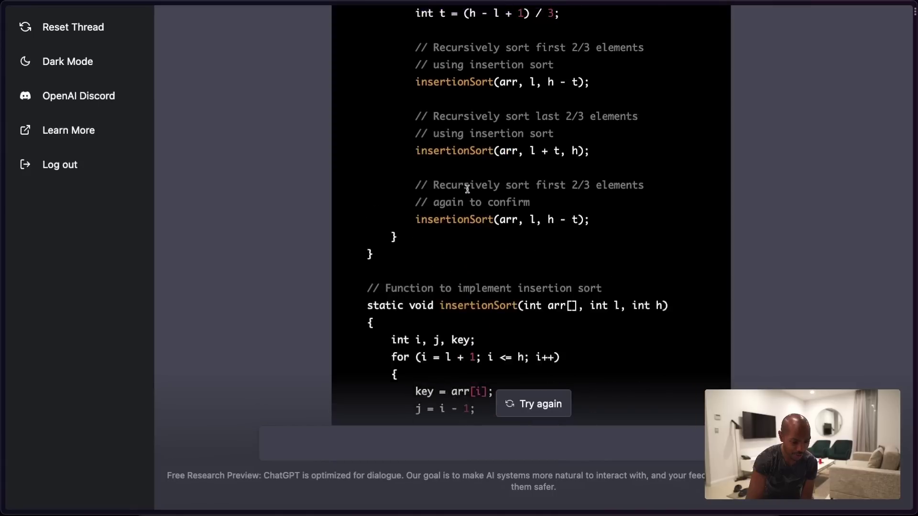
{"action": "scroll", "coordinate": [468, 191], "scroll_direction": "up", "scroll_amount": 1}
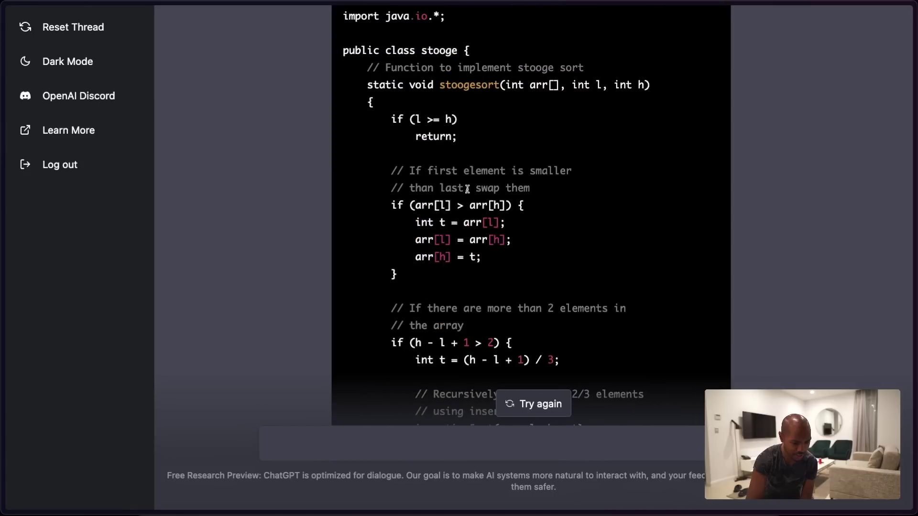
{"action": "scroll", "coordinate": [467, 190], "scroll_direction": "down", "scroll_amount": 15}
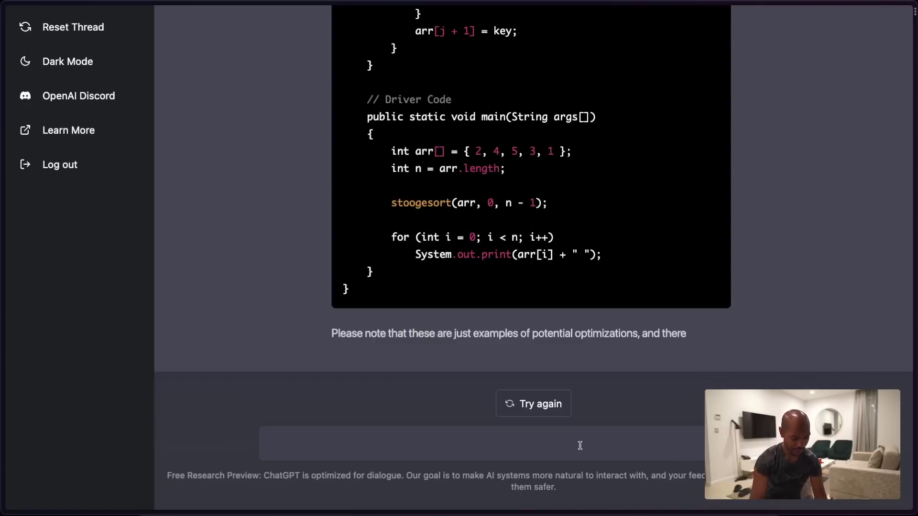
{"action": "type", "text": "What are you?"}
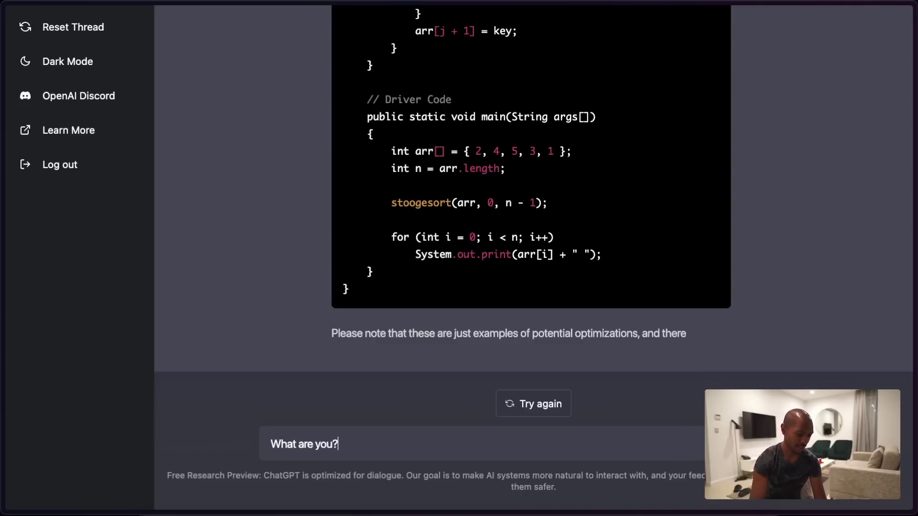
{"action": "key", "text": "Return"}
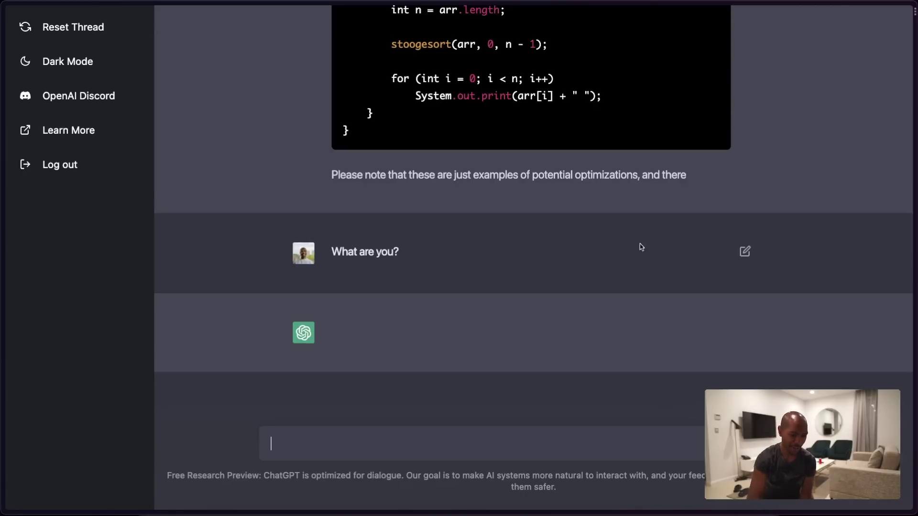
{"action": "left_click_drag", "start_coordinate": [638, 175], "coordinate": [688, 175]}
{"action": "left_click", "coordinate": [690, 177]}
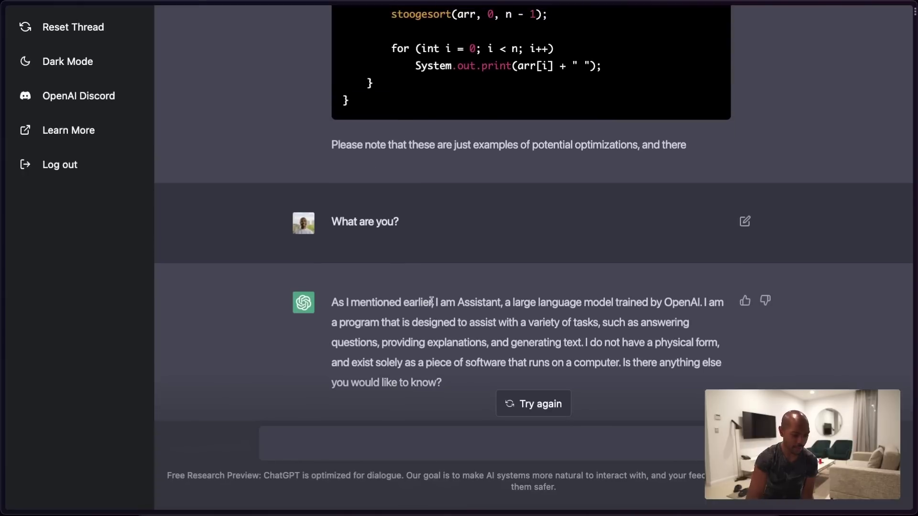
{"action": "left_click_drag", "start_coordinate": [432, 302], "coordinate": [340, 307]}
{"action": "scroll", "coordinate": [404, 286], "scroll_direction": "down", "scroll_amount": 2}
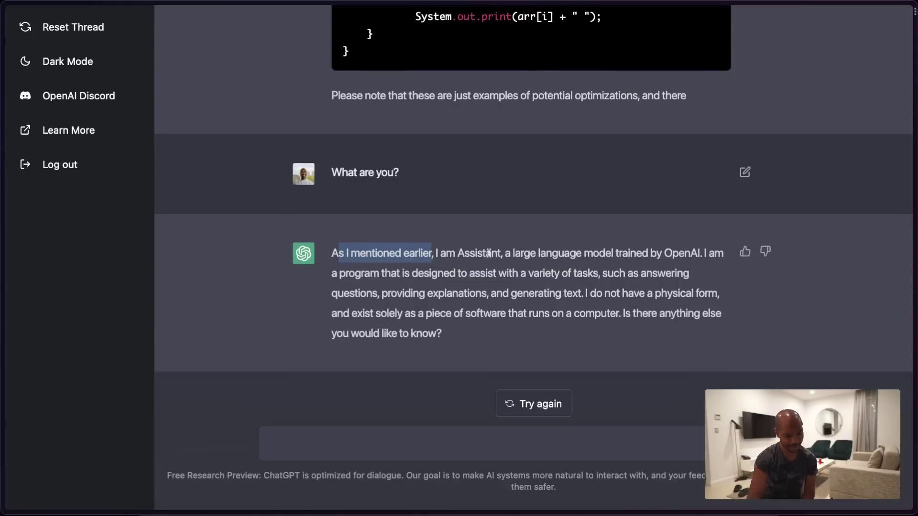
{"action": "left_click_drag", "start_coordinate": [514, 253], "coordinate": [613, 251]}
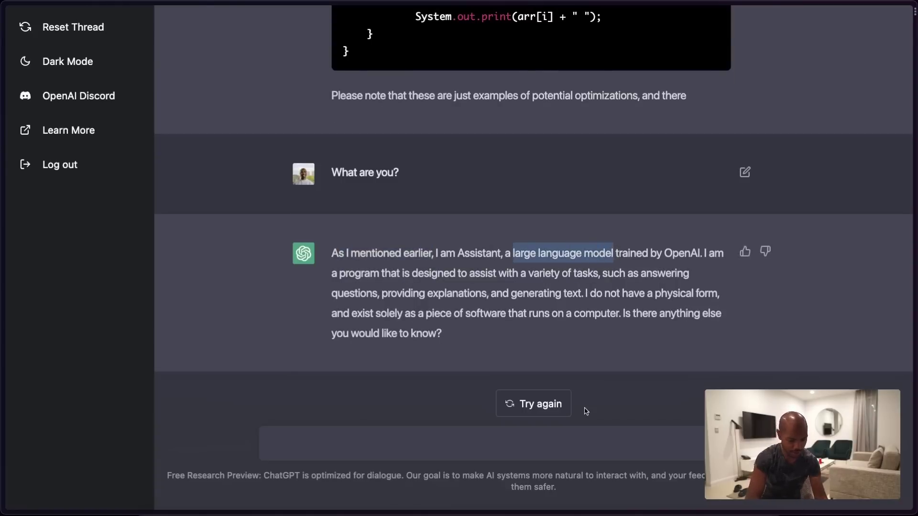
{"action": "left_click", "coordinate": [533, 444]}
Ask ChatGPT 'How do I create a large language model like you?'
{"action": "type", "text": "How d"}
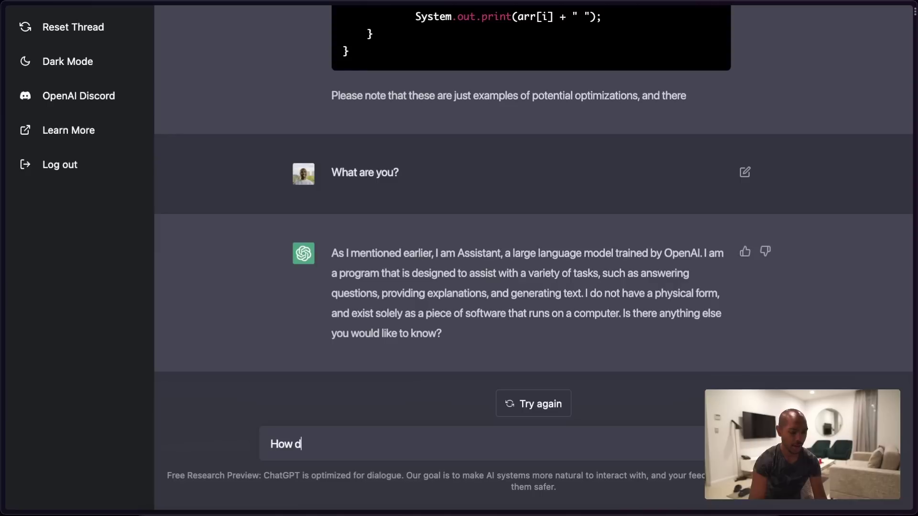
{"action": "type", "text": "o I create a large language model"}
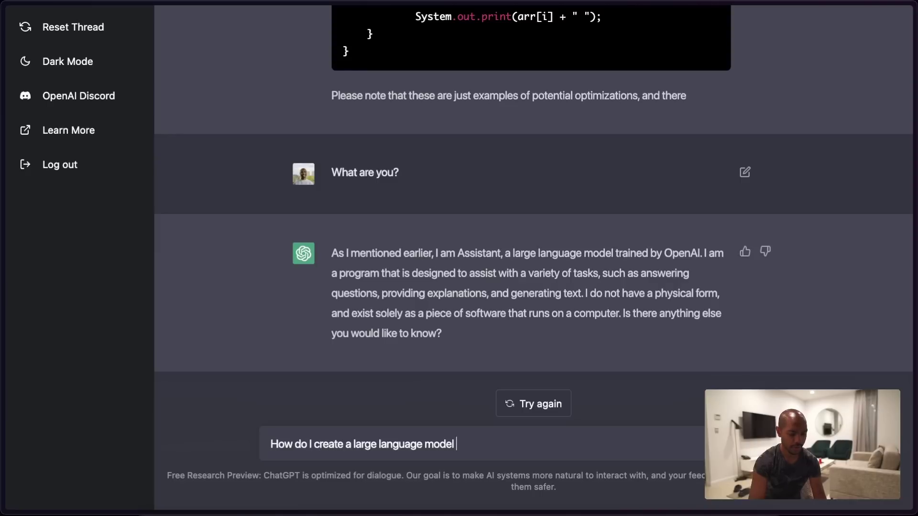
{"action": "type", "text": " liek y"}
{"action": "key", "text": "BackSpace"}
{"action": "type", "text": "ke you?"}
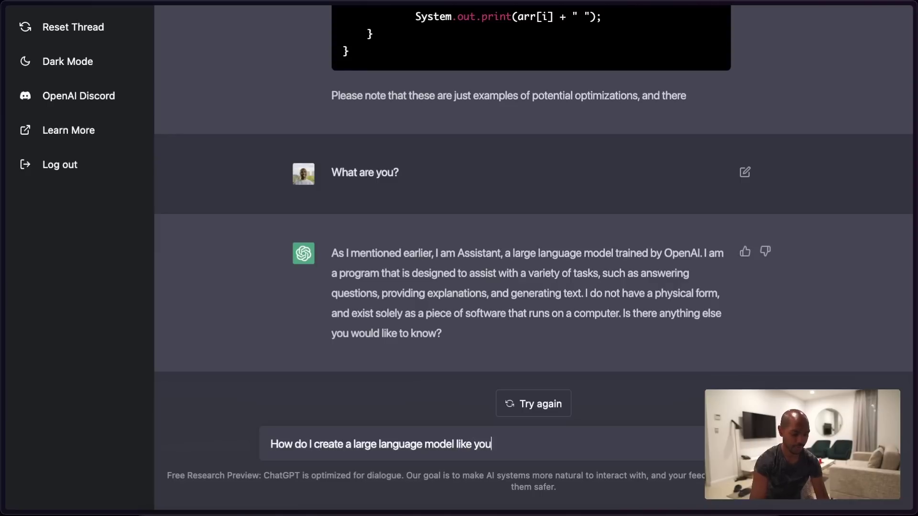
{"action": "key", "text": "Return"}
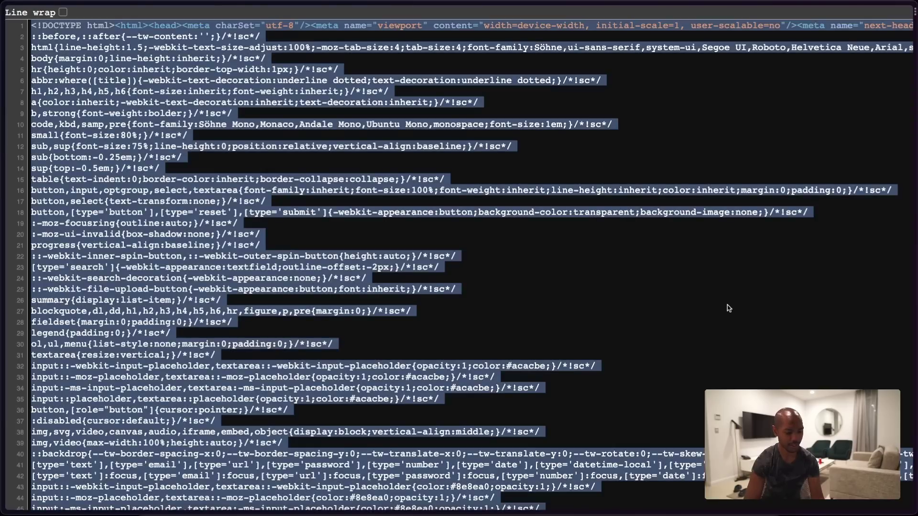
Return to the ChatGPT conversation and clear a prematurely pasted page source from the message box
{"action": "key", "text": "super+s"}
{"action": "left_click", "coordinate": [69, 196]}
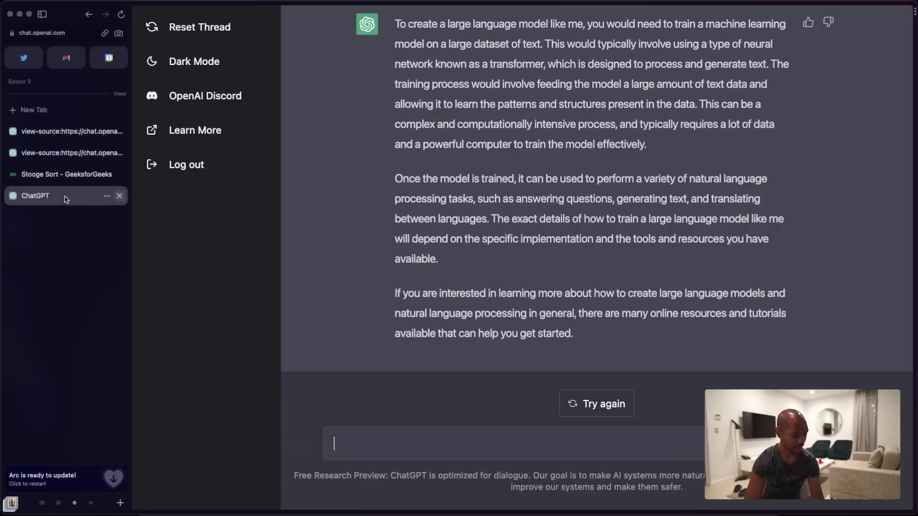
{"action": "key", "text": "super+s"}
{"action": "key", "text": "super+v"}
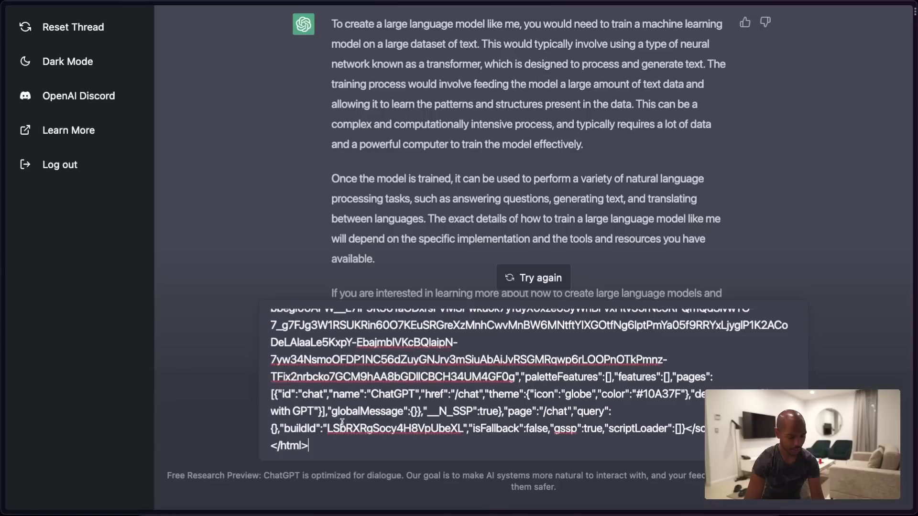
{"action": "key", "text": "super+a"}
{"action": "key", "text": "BackSpace"}
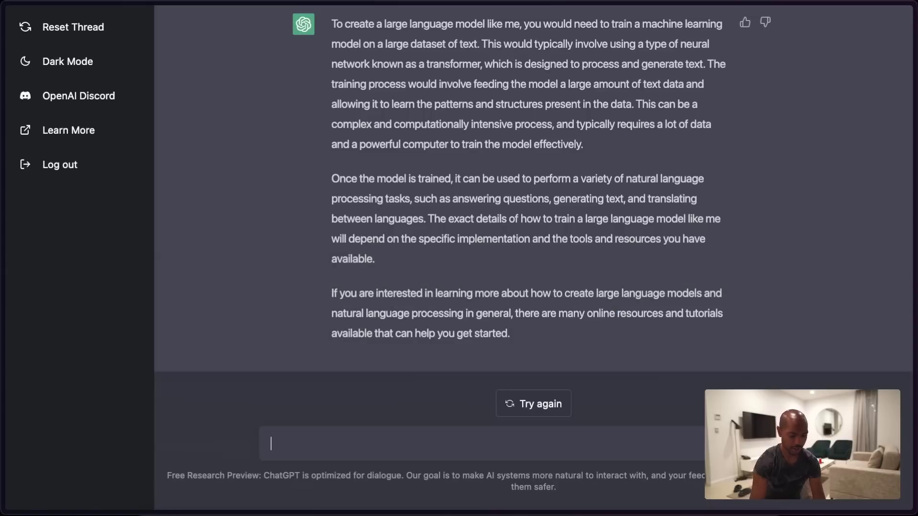
Send 'What is this?' with the page source pasted beneath it, then go back to the source view
{"action": "type", "text": "What is htis"}
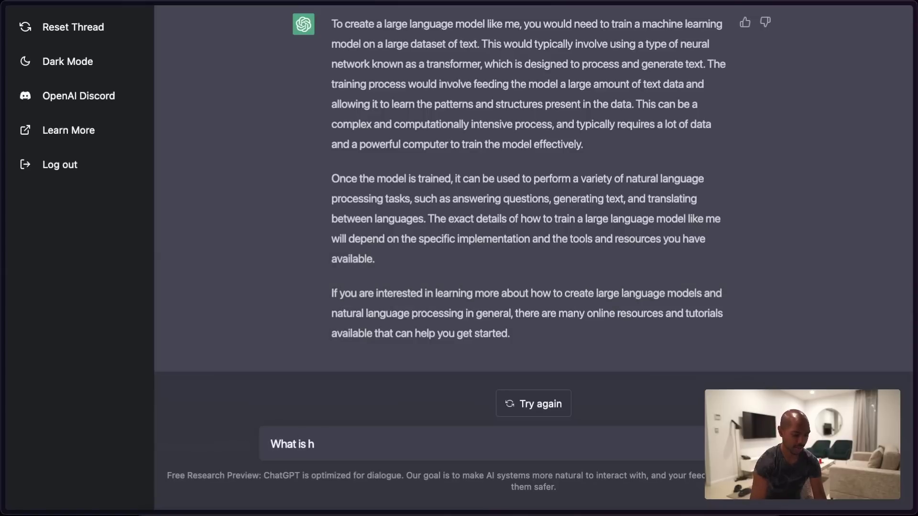
{"action": "key", "text": "BackSpace"}
{"action": "type", "text": "this?"}
{"action": "key", "text": "shift+Return"}
{"action": "key", "text": "super+v"}
{"action": "key", "text": "Return"}
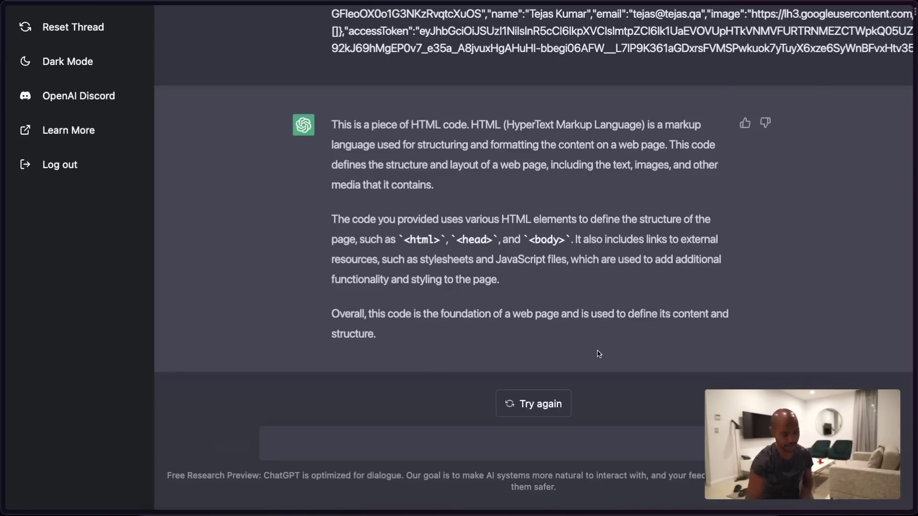
{"action": "key", "text": "ctrl+Tab"}
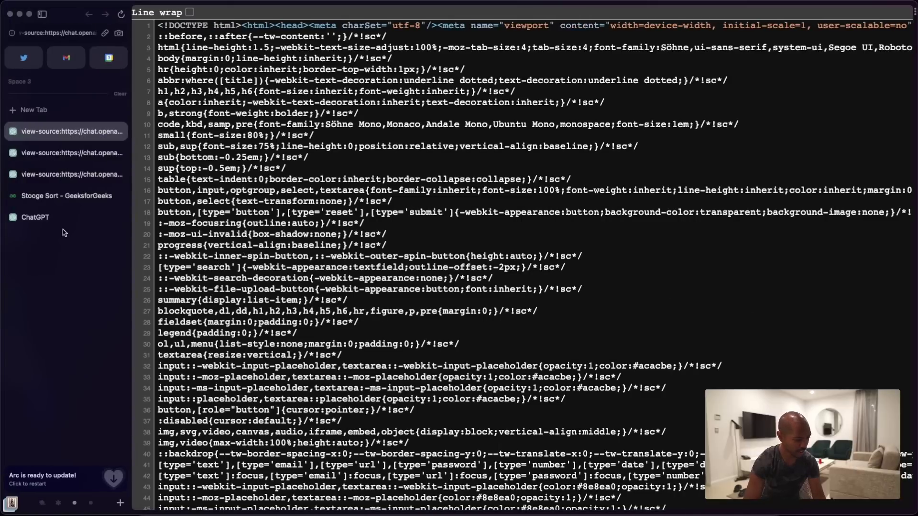
Open DevTools' Network panel filtered to JS and reload ChatGPT to capture its scripts
{"action": "left_click", "coordinate": [38, 217]}
{"action": "type", "text": "`"}
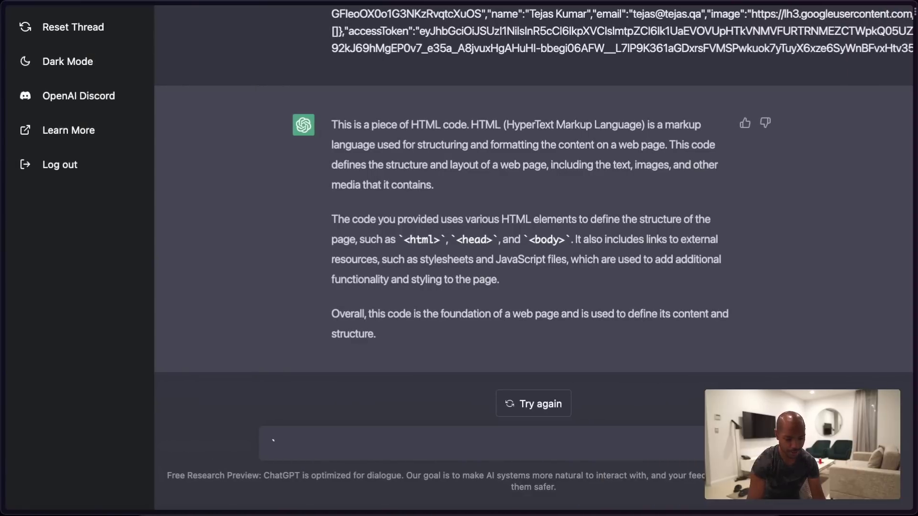
{"action": "key", "text": "super+alt+i"}
{"action": "left_click", "coordinate": [747, 16]}
{"action": "left_click", "coordinate": [761, 54]}
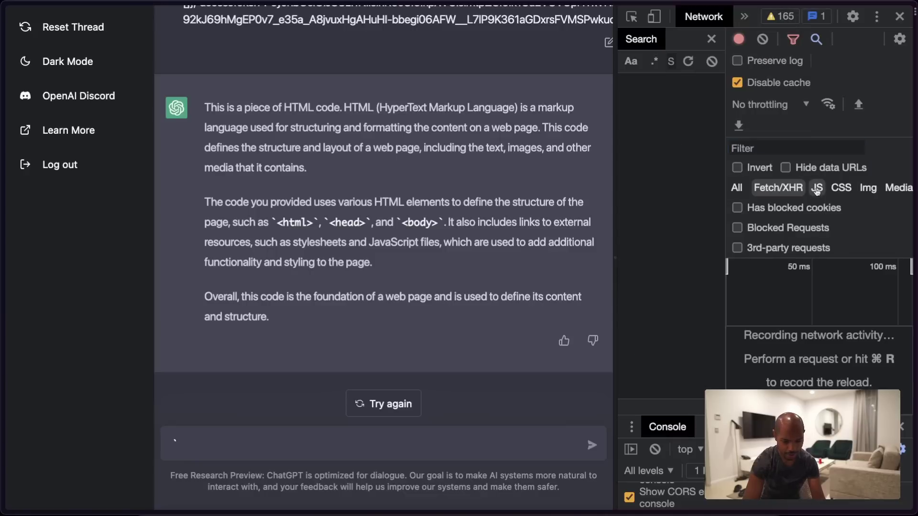
{"action": "left_click", "coordinate": [817, 190]}
{"action": "key", "text": "super+r"}
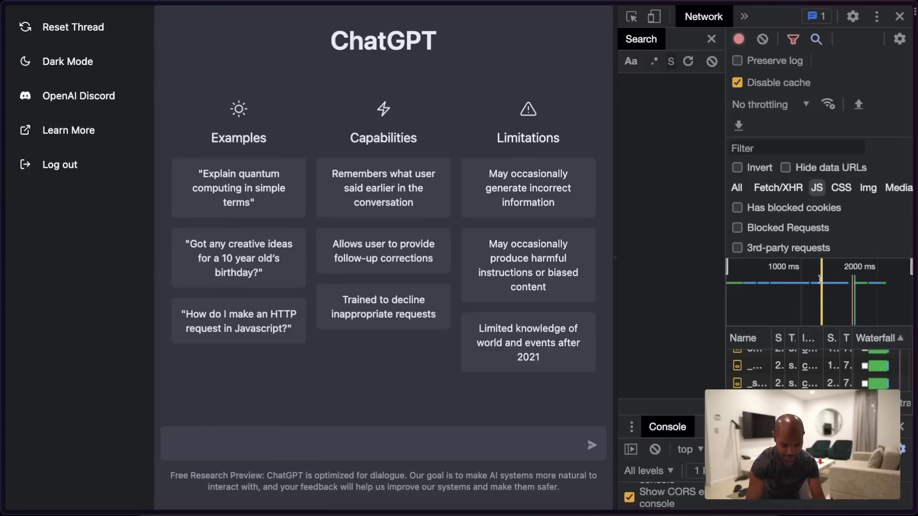
{"action": "key", "text": "super+minus"}
Select a JavaScript file's source and send it to a new chat asking 'What is this code?'
{"action": "left_click", "coordinate": [820, 282]}
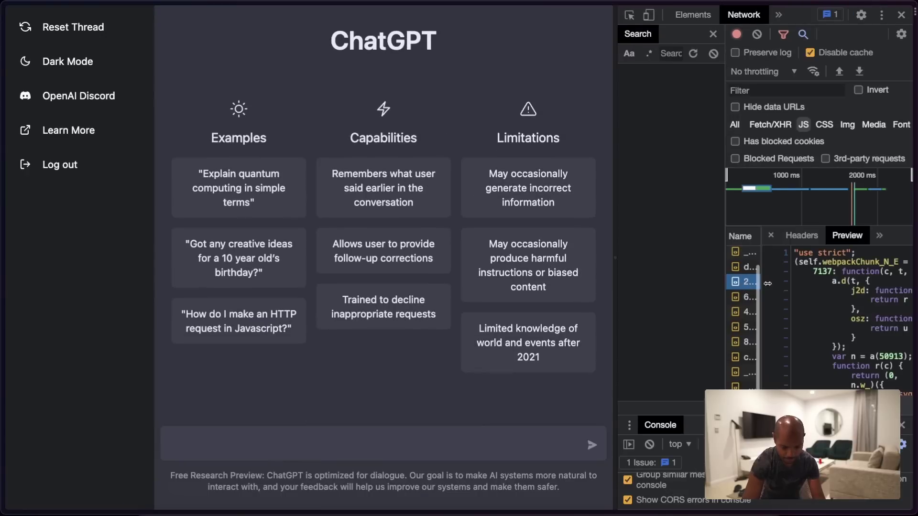
{"action": "left_click", "coordinate": [748, 312]}
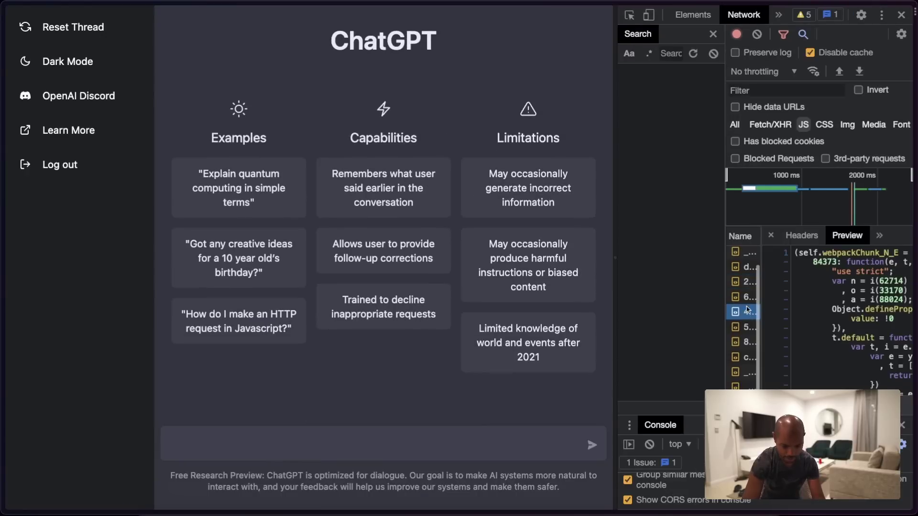
{"action": "key", "text": "super+a"}
{"action": "key", "text": "super+c"}
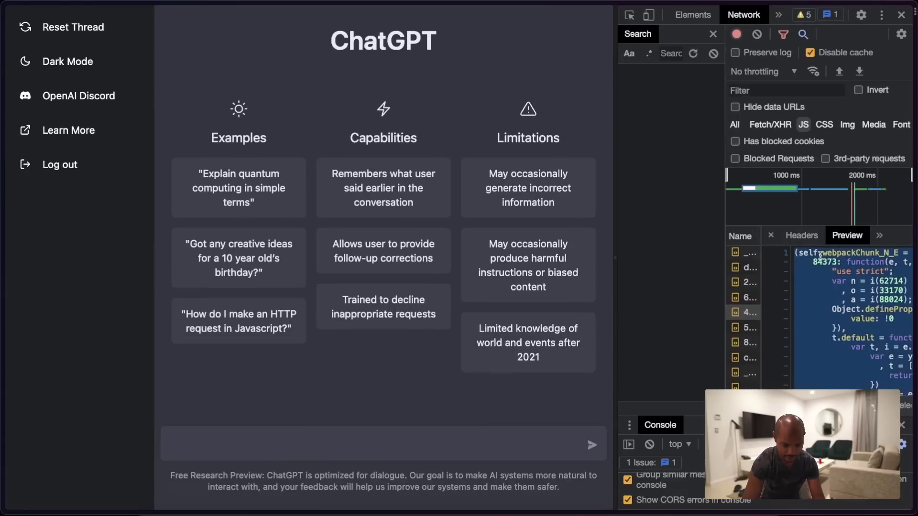
{"action": "left_click", "coordinate": [485, 441]}
{"action": "type", "text": "What is this code?"}
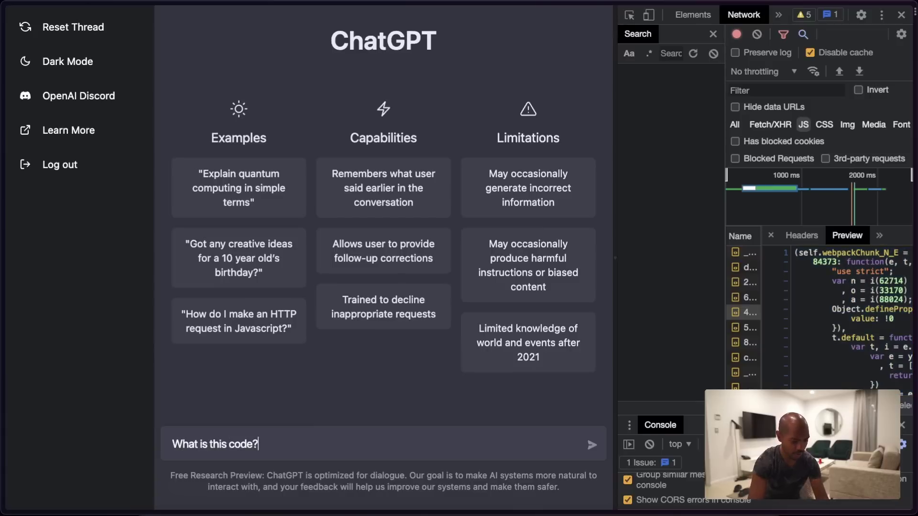
{"action": "key", "text": "shift+Return"}
{"action": "key", "text": "shift+Return"}
{"action": "key", "text": "super+v"}
{"action": "key", "text": "Return"}
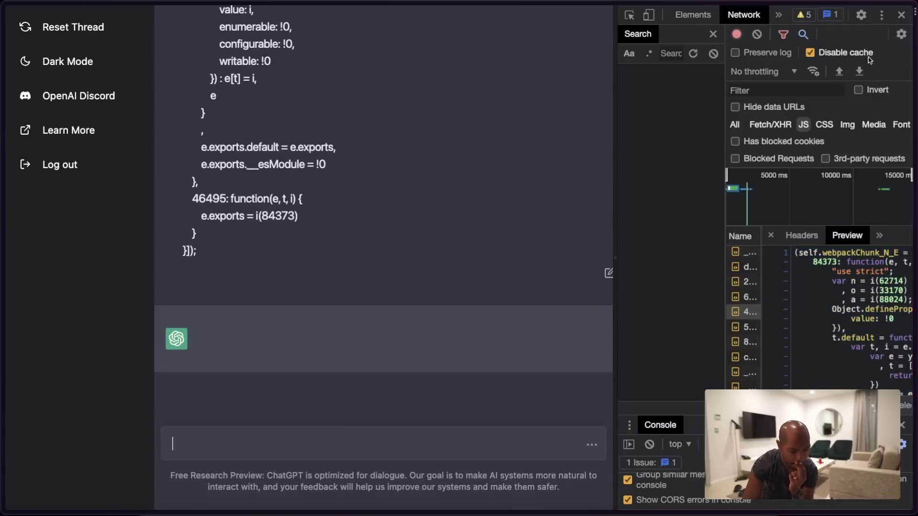
Close DevTools and review the reply identifying the code as a React image component with src, sizes and placeholder props
{"action": "left_click", "coordinate": [901, 15]}
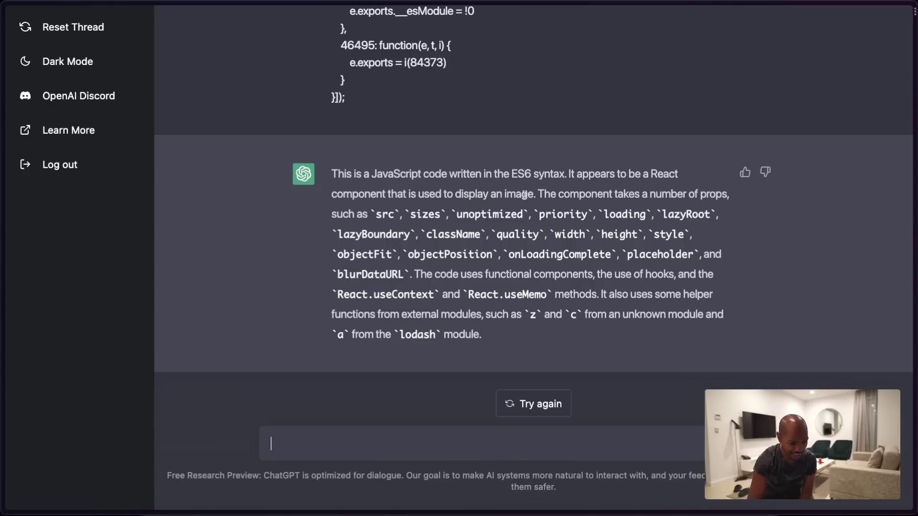
{"action": "left_click_drag", "start_coordinate": [524, 195], "coordinate": [430, 195]}
{"action": "left_click", "coordinate": [430, 195]}
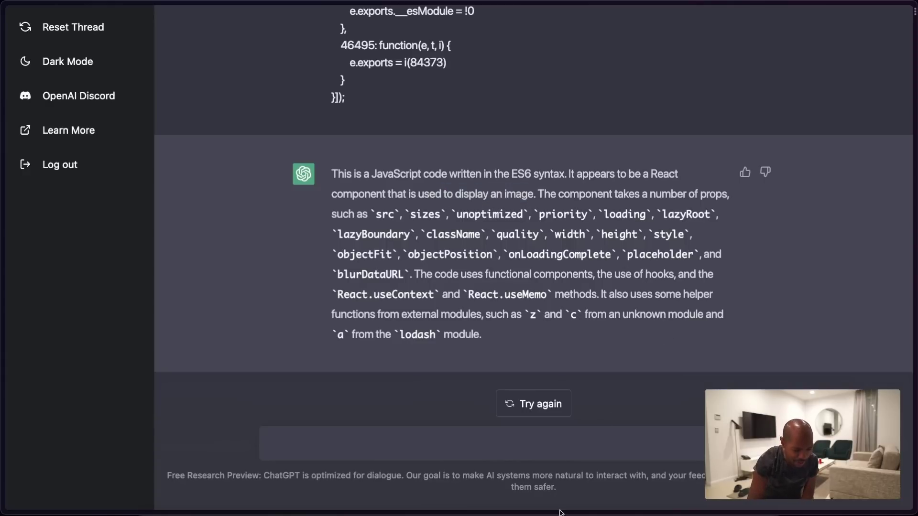